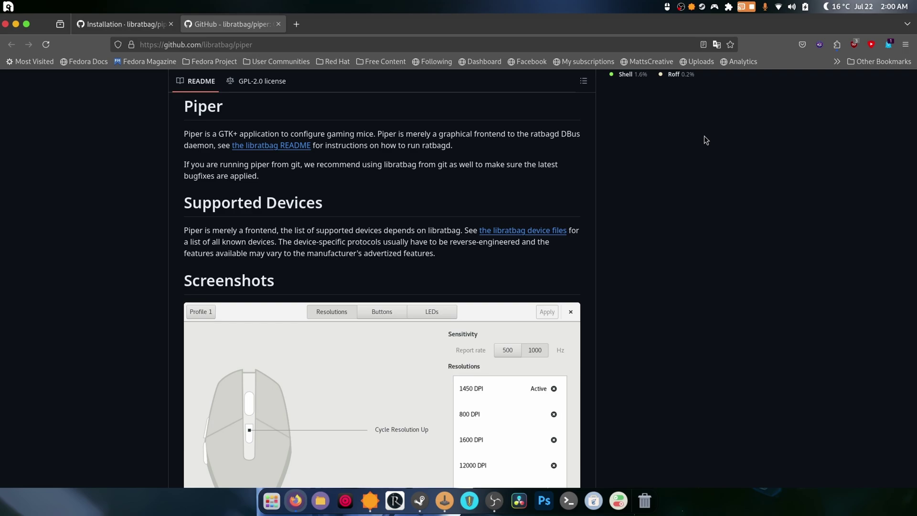
# Step: Look through Piper's README, covering the supported devices, application screenshots and installation sections
pyautogui.scroll(-2, 700, 140)
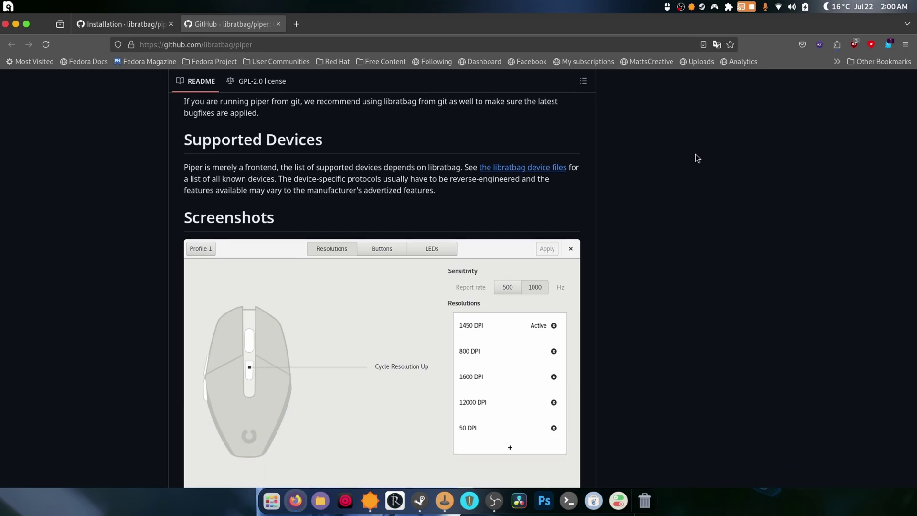
pyautogui.scroll(2, 695, 159)
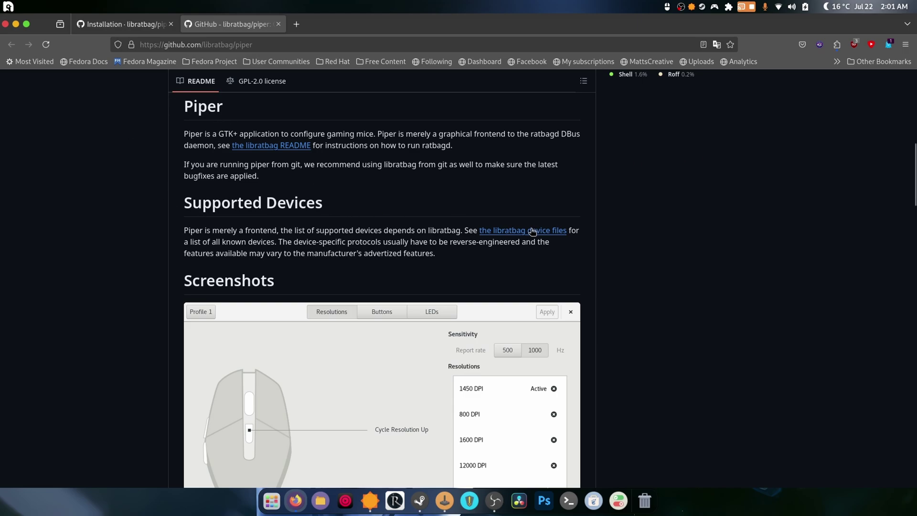
pyautogui.scroll(-3, 611, 289)
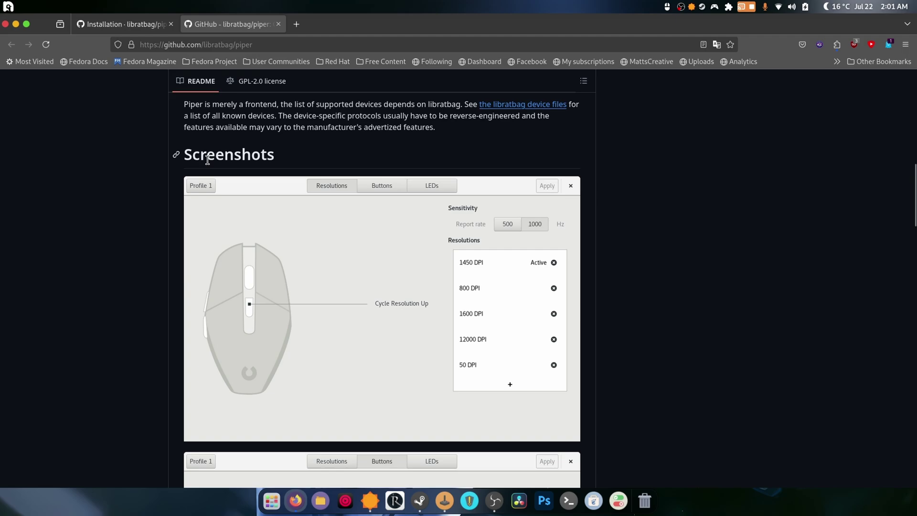
pyautogui.scroll(-13, 500, 237)
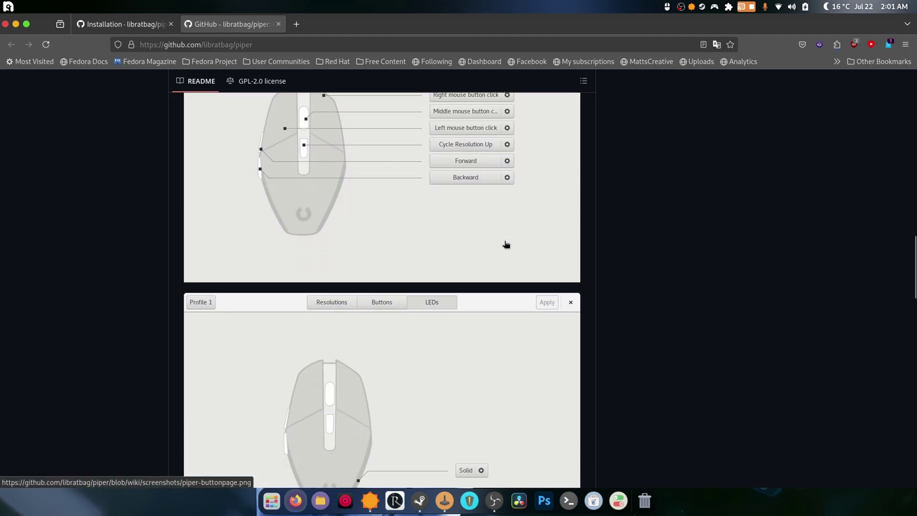
pyautogui.scroll(-9, 506, 245)
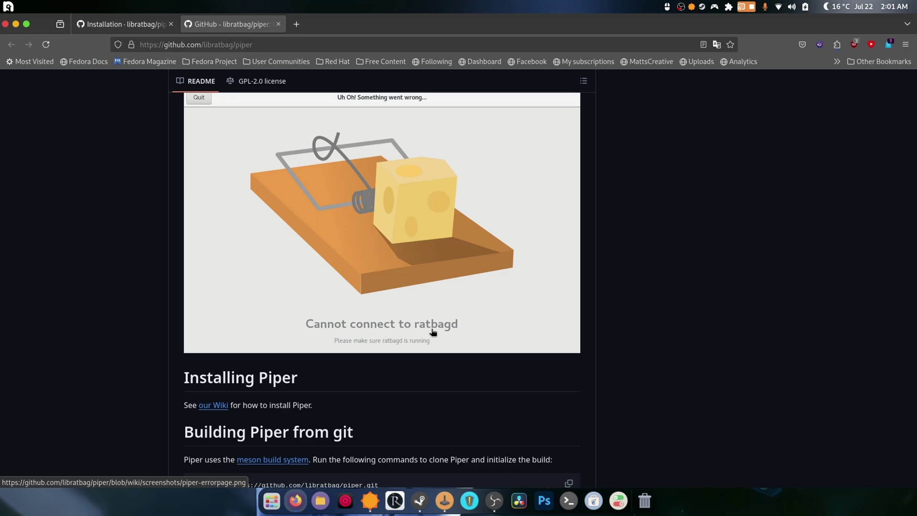
pyautogui.scroll(15, 433, 331)
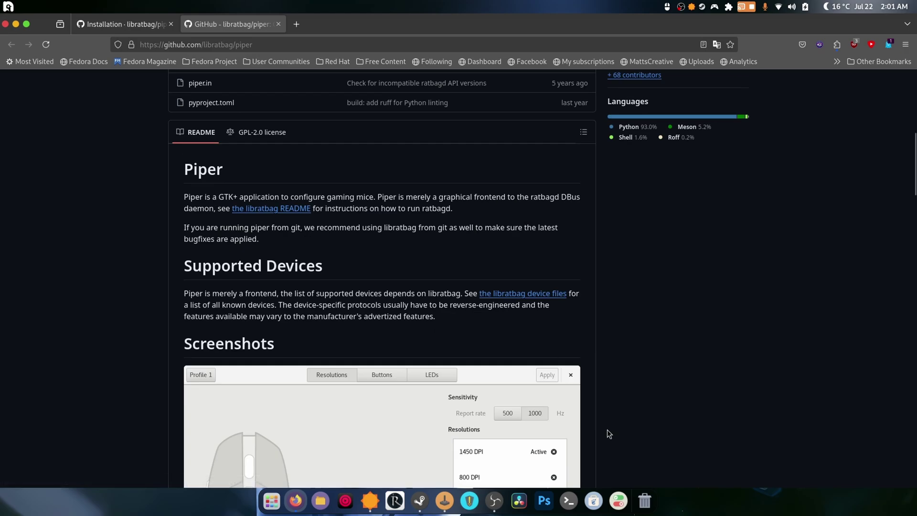
# Step: Switch to the terminal, list the connected USB devices with lsusb and highlight the Logitech Cordless Mouse Receiver's ID
pyautogui.click(568, 501)
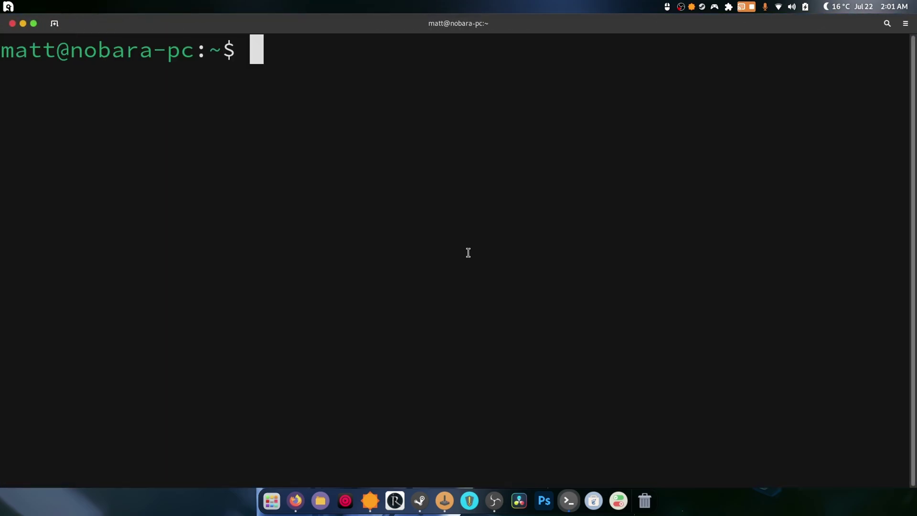
pyautogui.write('l')
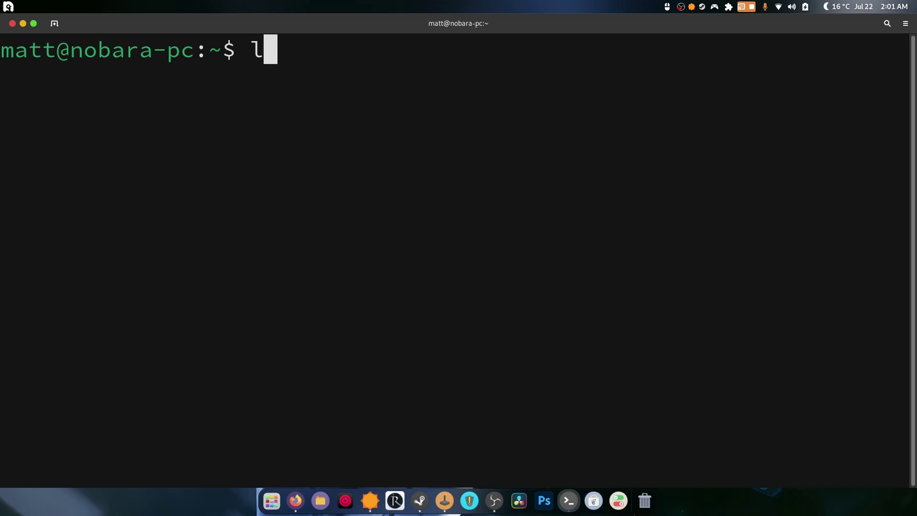
pyautogui.write('susb')
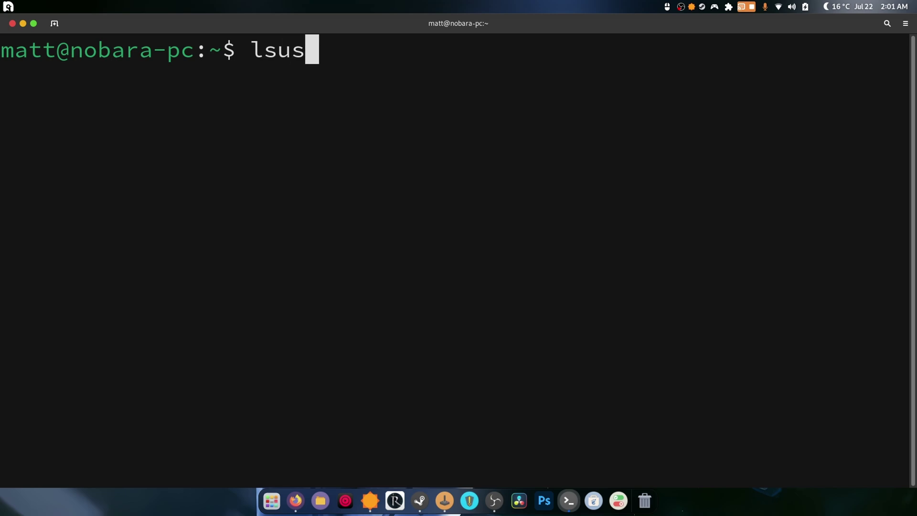
pyautogui.press('Return')
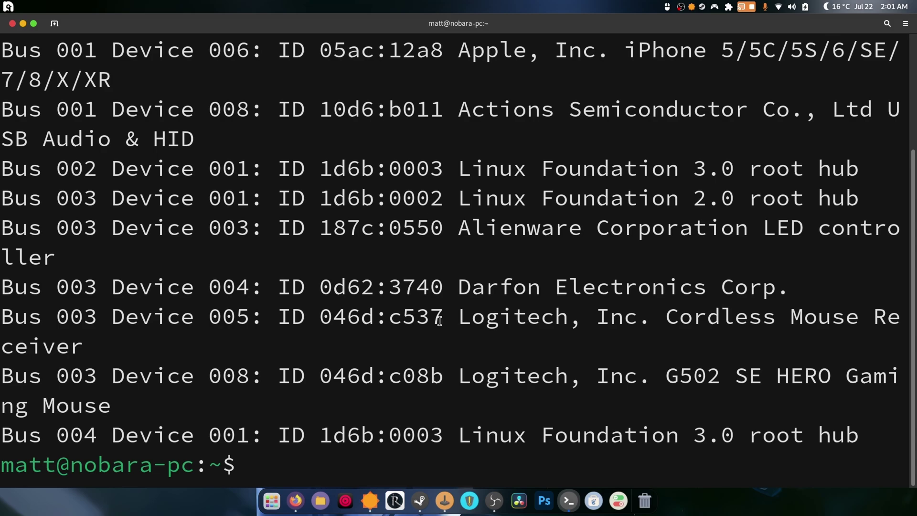
pyautogui.moveTo(443, 320); pyautogui.dragTo(314, 320)
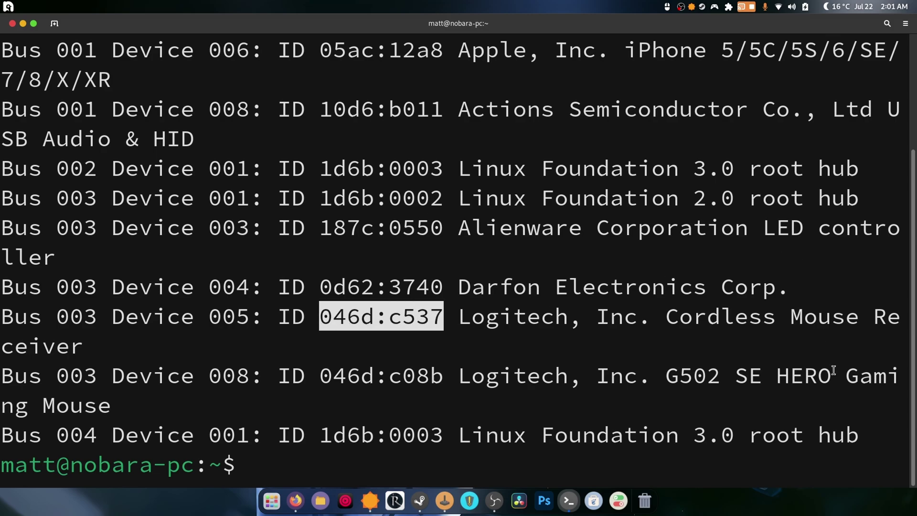
pyautogui.click(478, 407)
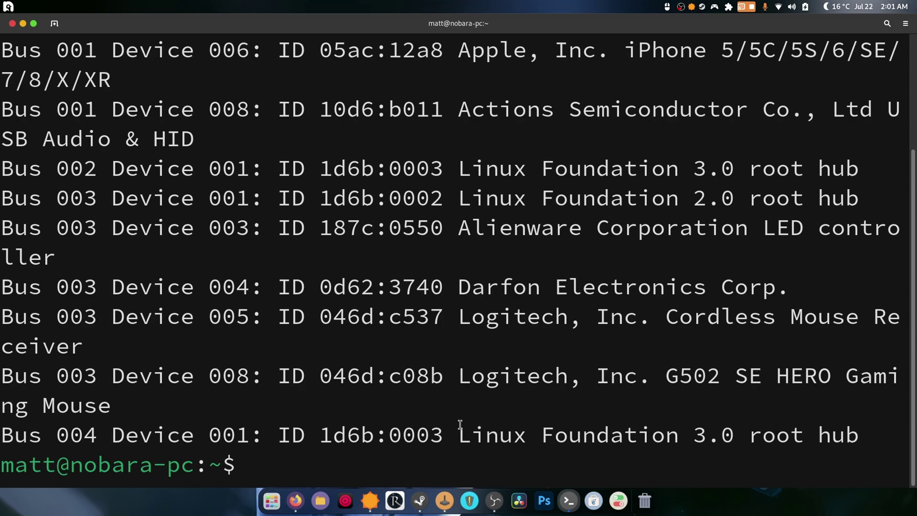
# Step: Recall and run sudo nano /usr/share/libratbag/logitech-g602.device, and enter the sudo password to open the file
pyautogui.press('Up')
pyautogui.press('Up')
pyautogui.press('Up')
pyautogui.press('Up')
pyautogui.press('Up')
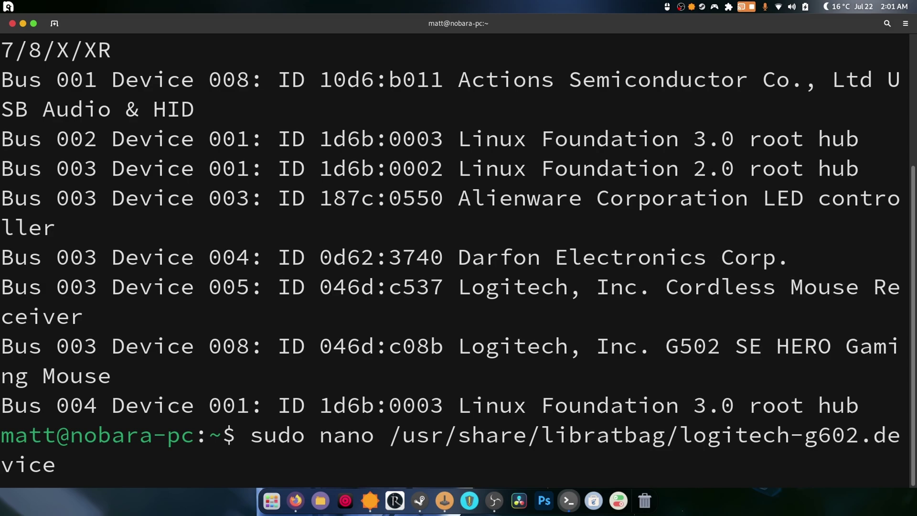
pyautogui.press('Return')
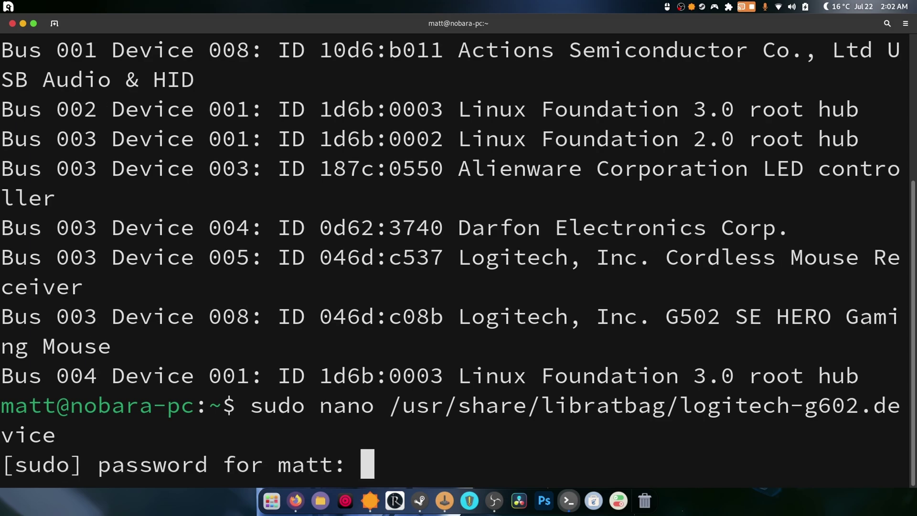
pyautogui.press('Return')
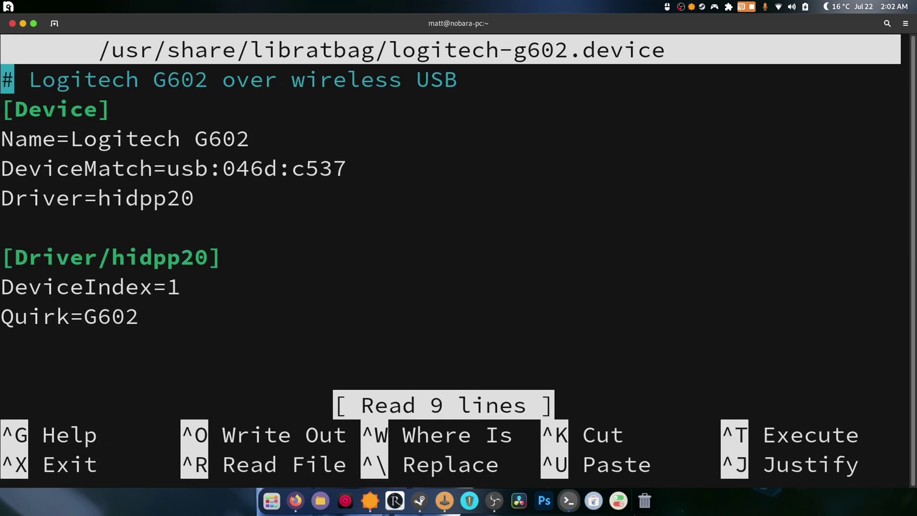
# Step: Check the DeviceMatch line's USB ID in the G602 device file, save the file and exit nano
pyautogui.press('Down')
pyautogui.press('Down')
pyautogui.press('Down')
pyautogui.press('Down')
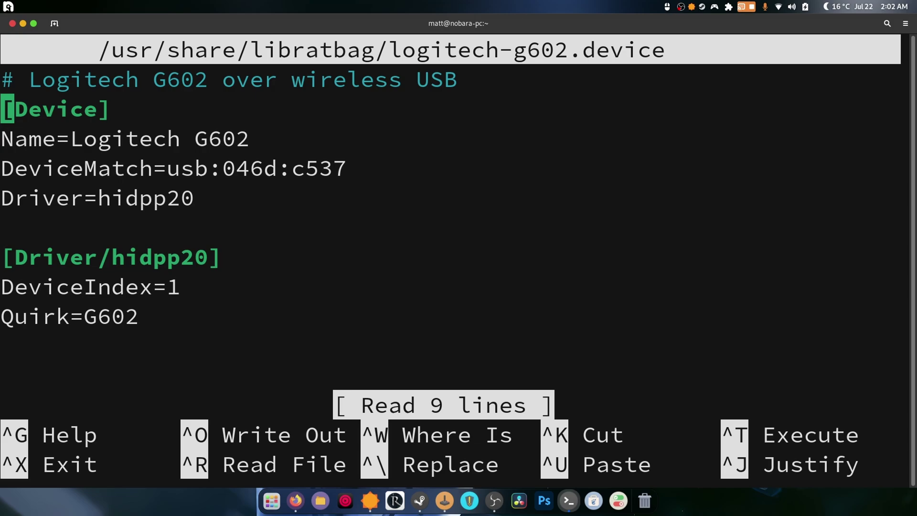
pyautogui.press('Up')
pyautogui.press('Right')
pyautogui.press('Right')
pyautogui.press('Right')
pyautogui.press('Right')
pyautogui.press('Right')
pyautogui.press('Right')
pyautogui.press('Right')
pyautogui.press('Right')
pyautogui.press('Right')
pyautogui.press('Right')
pyautogui.press('Right')
pyautogui.press('Right')
pyautogui.press('Right')
pyautogui.press('Right')
pyautogui.press('Right')
pyautogui.press('Right')
pyautogui.press('Right')
pyautogui.press('Right')
pyautogui.press('Right')
pyautogui.press('Right')
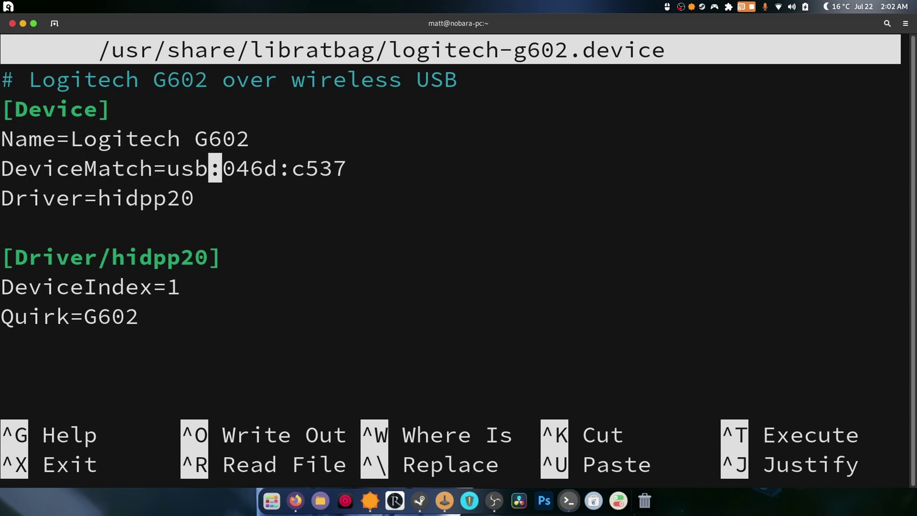
pyautogui.press('Down')
pyautogui.press('Home')
pyautogui.press('Right')
pyautogui.press('Left')
pyautogui.press('Left')
pyautogui.hotkey('ctrl', 's')
pyautogui.hotkey('ctrl', 'x')
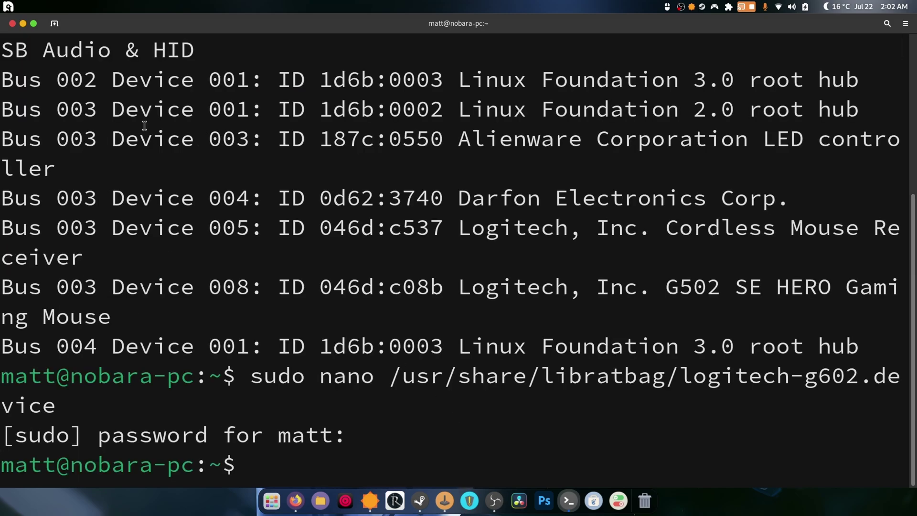
# Step: Switch to the browser and read the Piper wiki's Installation page, covering distribution commands, the Flatpak and building from source
pyautogui.hotkey('alt', 'Tab')
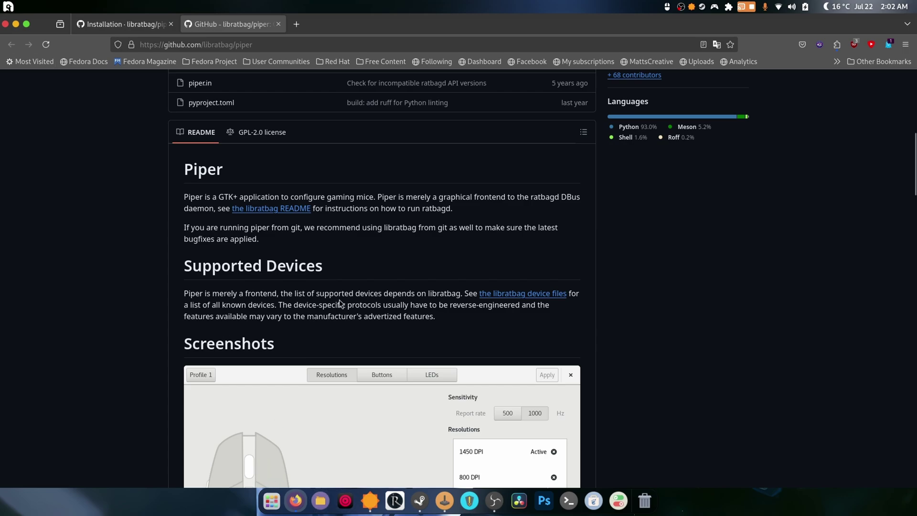
pyautogui.scroll(8, 340, 299)
pyautogui.scroll(-5, 339, 307)
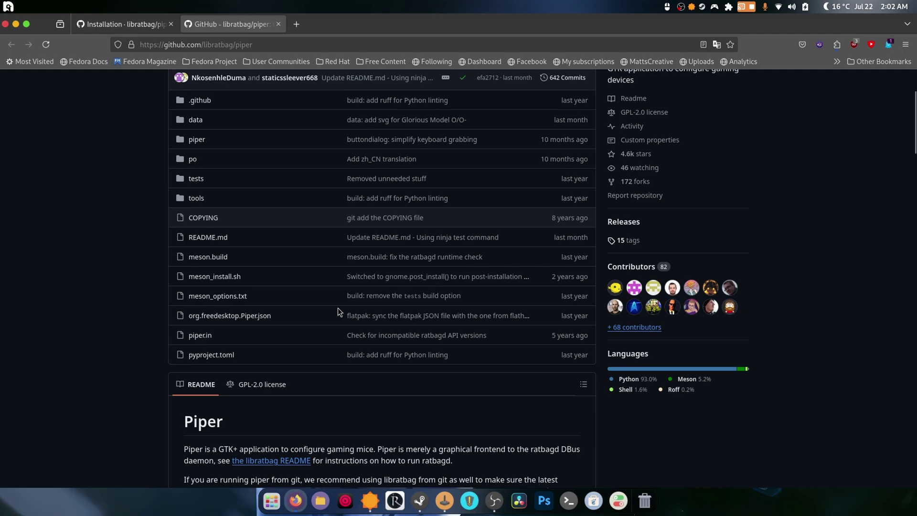
pyautogui.click(109, 25)
pyautogui.moveTo(102, 85)
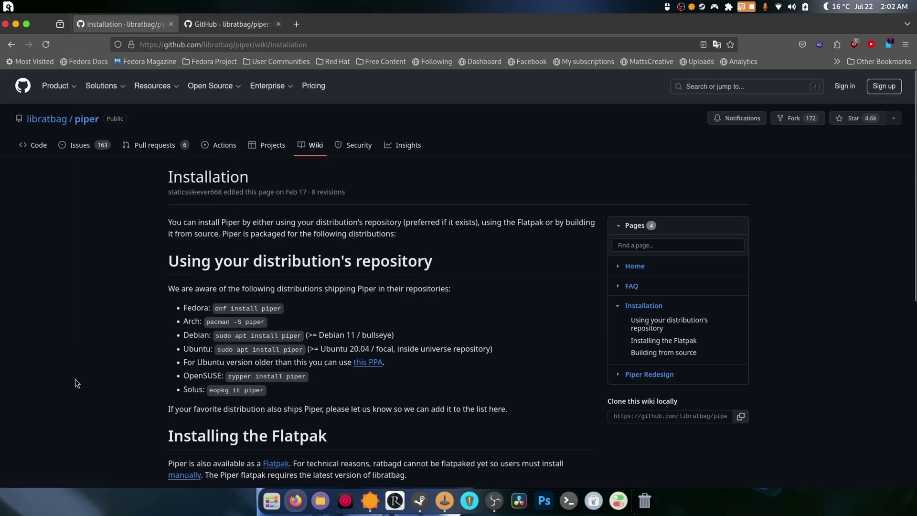
pyautogui.scroll(-3, 253, 268)
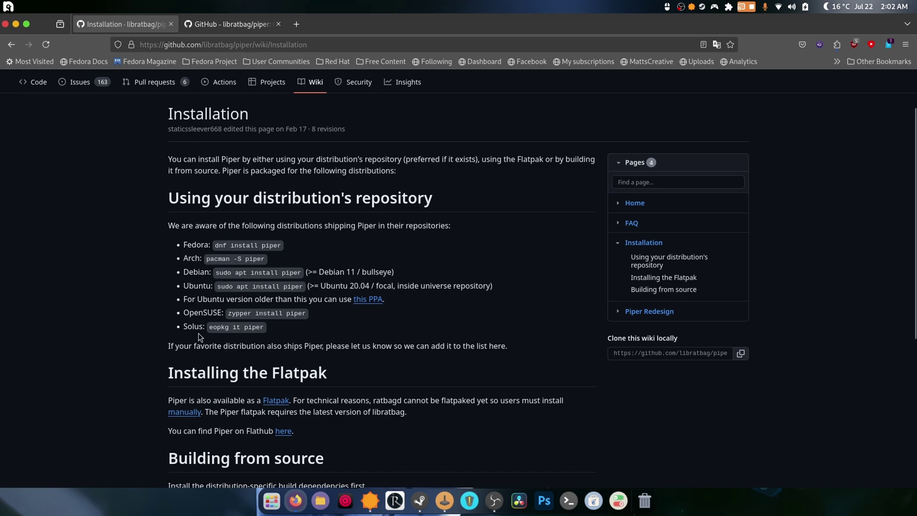
pyautogui.scroll(-2, 203, 337)
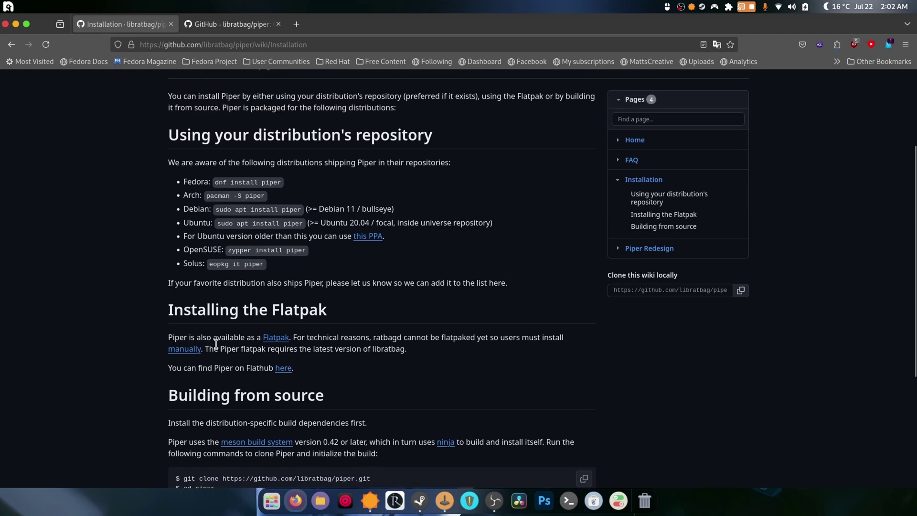
# Step: Minimize the browser and launch Piper from the application grid
pyautogui.click(16, 24)
pyautogui.click(272, 500)
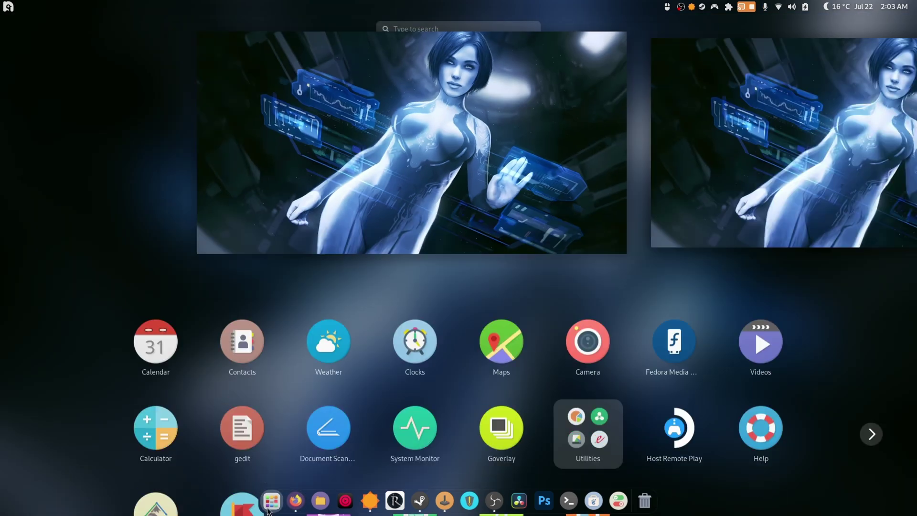
pyautogui.scroll(-2, 652, 382)
pyautogui.click(404, 189)
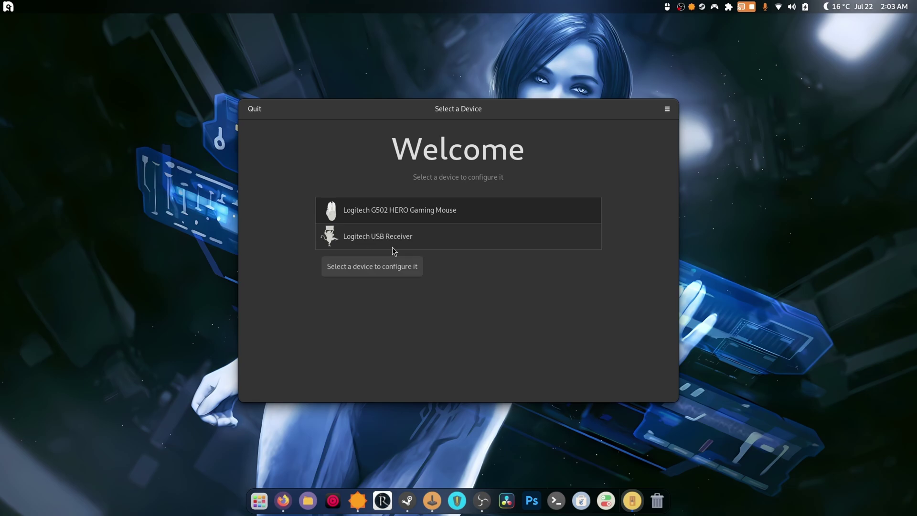
# Step: Open the Logitech G502 HERO Gaming Mouse and view its resolution, button and LED settings
pyautogui.click(410, 220)
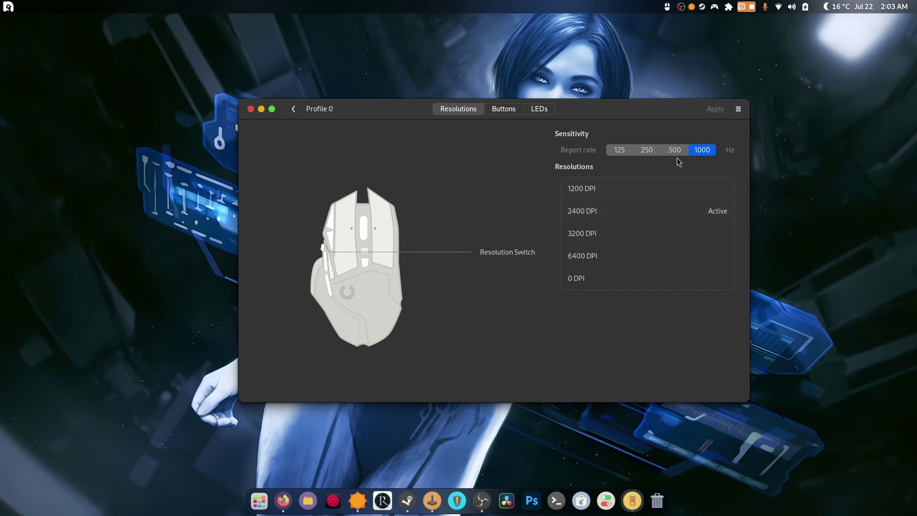
pyautogui.click(499, 112)
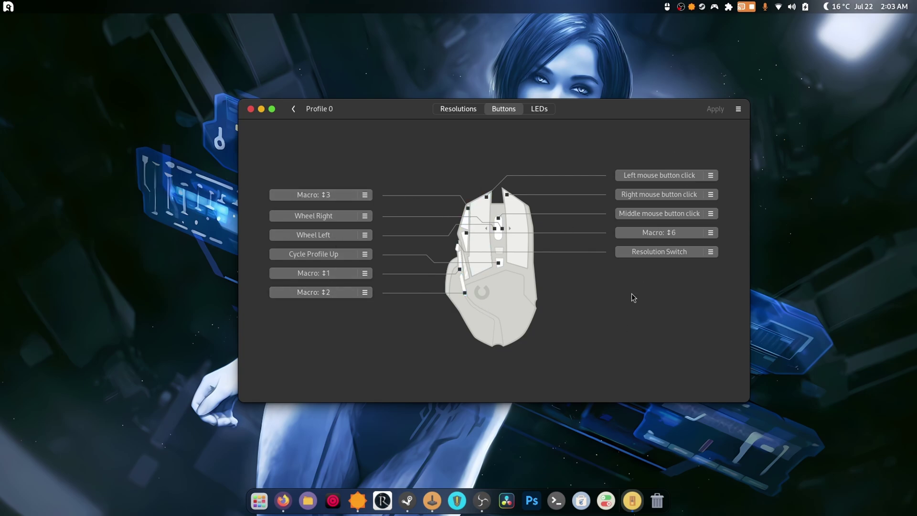
pyautogui.click(548, 109)
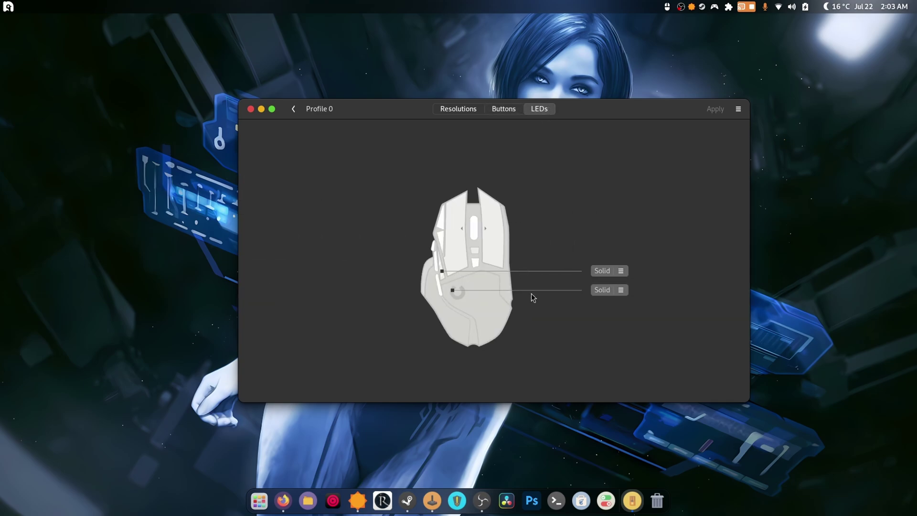
# Step: Minimize Piper, launch OpenRGB, dismiss its startup warning and reposition its window higher on the desktop
pyautogui.click(264, 508)
pyautogui.scroll(-1, 407, 424)
pyautogui.scroll(-1, 407, 424)
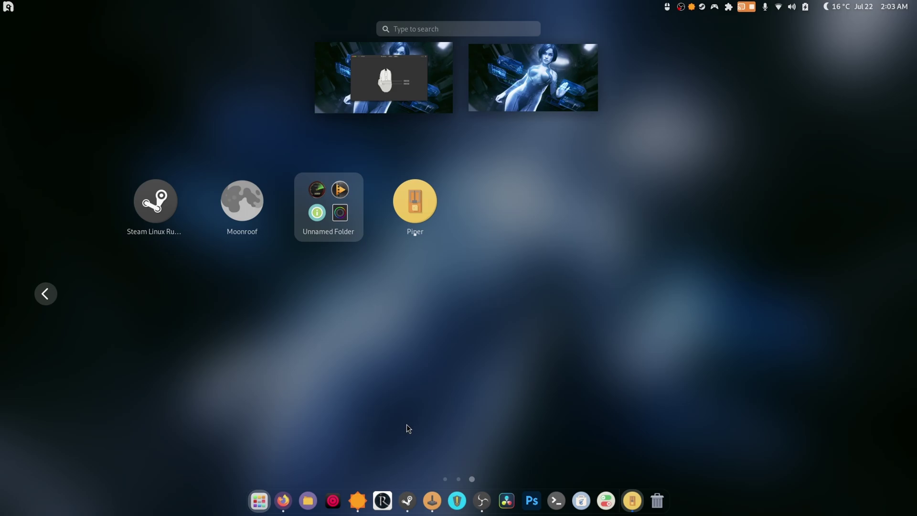
pyautogui.scroll(1, 406, 424)
pyautogui.click(422, 65)
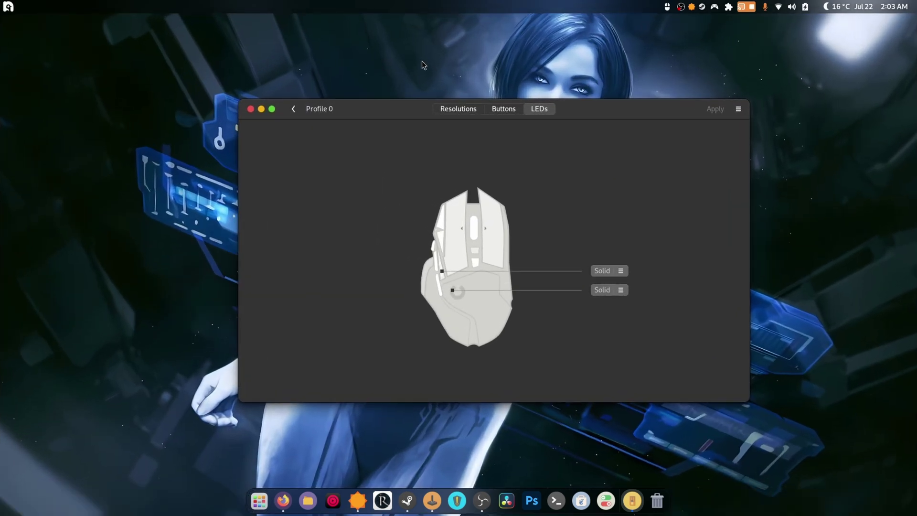
pyautogui.click(261, 110)
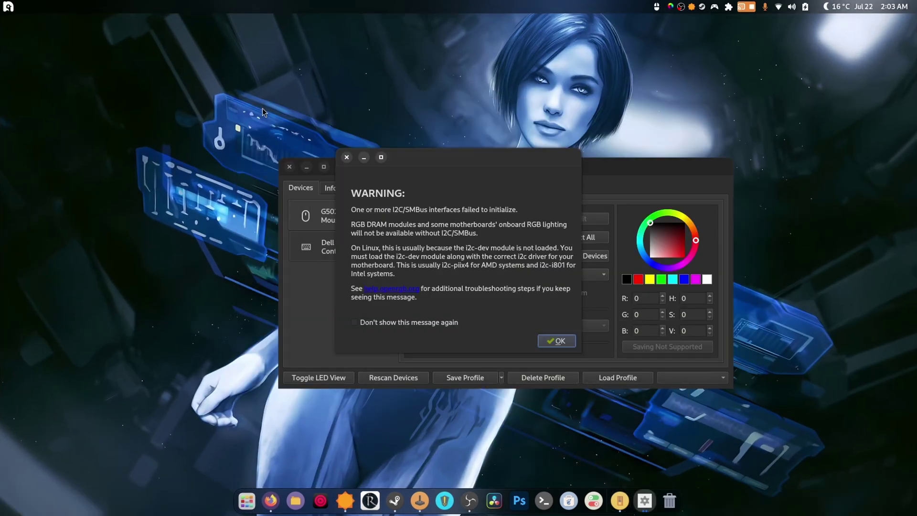
pyautogui.click(556, 341)
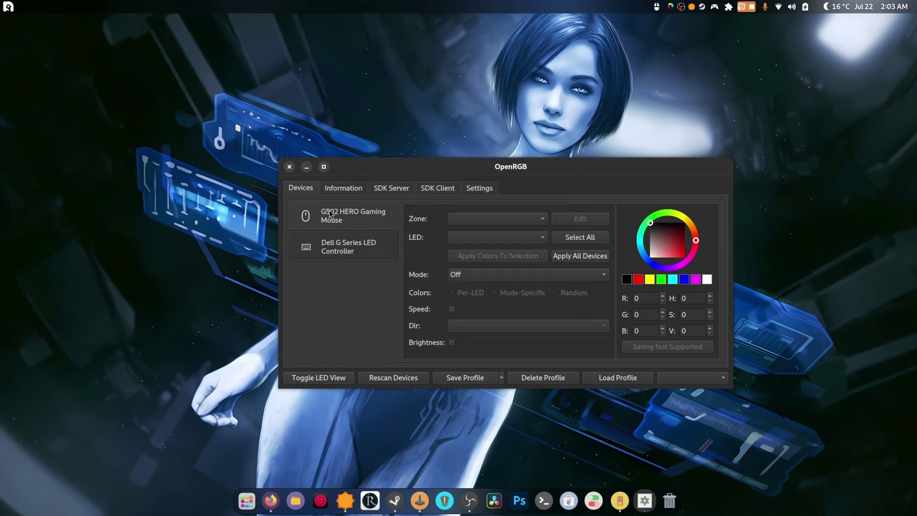
pyautogui.moveTo(547, 170); pyautogui.dragTo(511, 121)
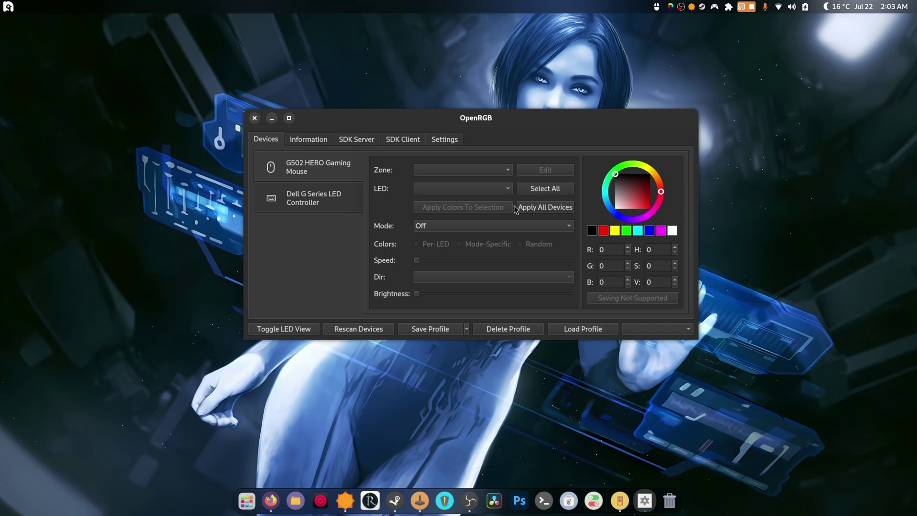
# Step: Set the G502 HERO Gaming Mouse to Direct mode and choose a blue colour with R 4, G 26, B 222
pyautogui.click(617, 215)
pyautogui.click(552, 213)
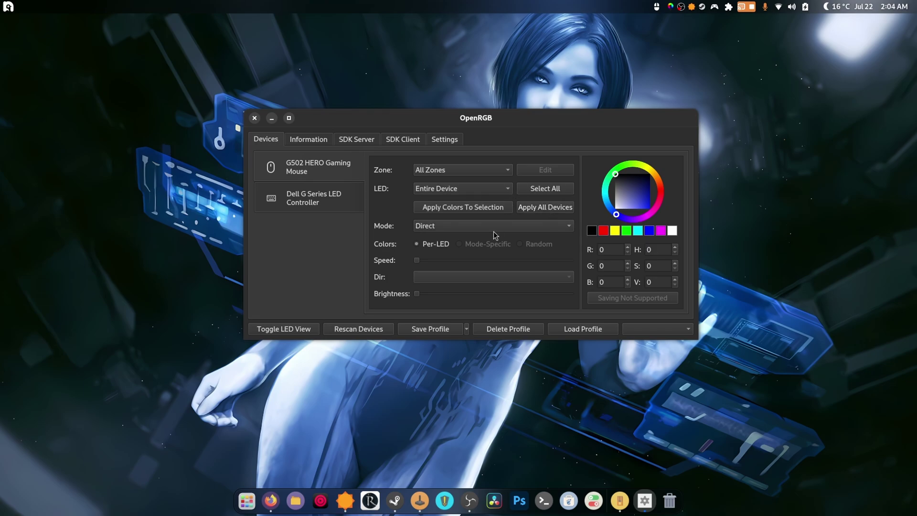
pyautogui.moveTo(631, 193); pyautogui.dragTo(650, 204)
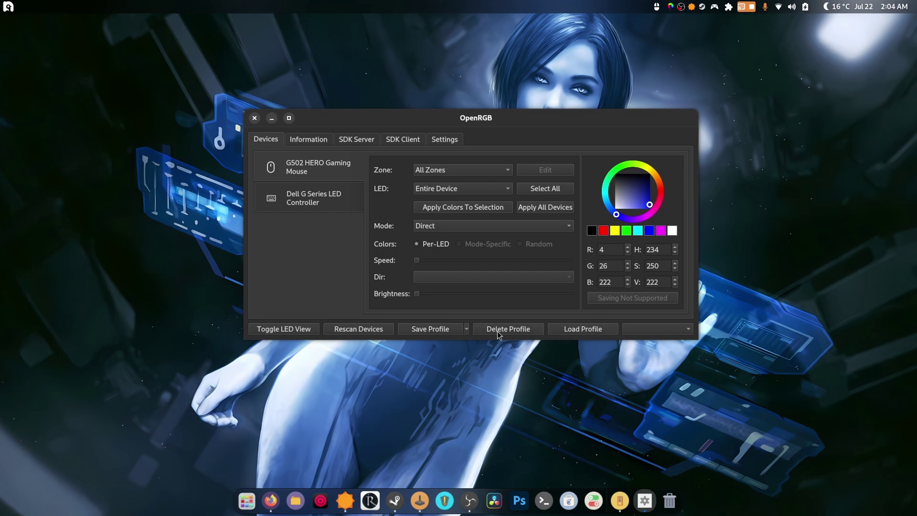
# Step: Apply the chosen blue to all devices, replace it with purple at R 149, G 4, B 222, and close OpenRGB
pyautogui.click(546, 210)
pyautogui.moveTo(639, 221); pyautogui.dragTo(642, 229)
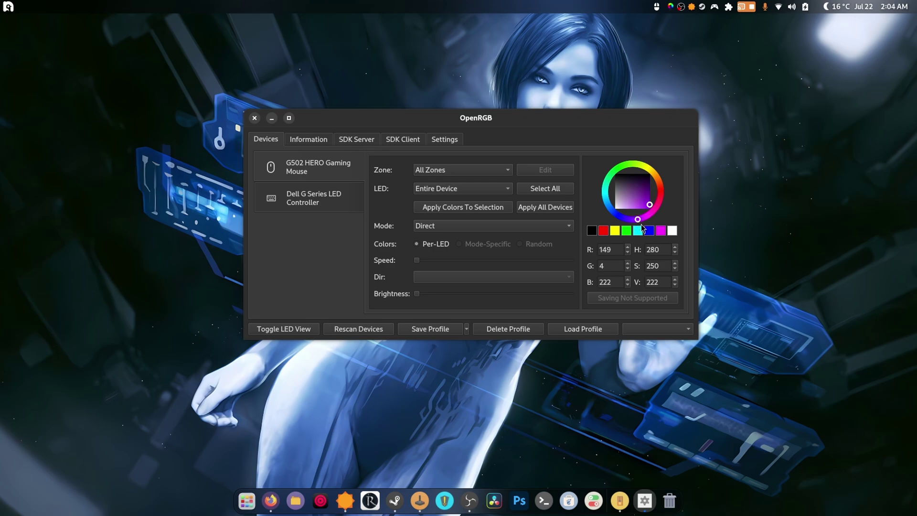
pyautogui.click(543, 207)
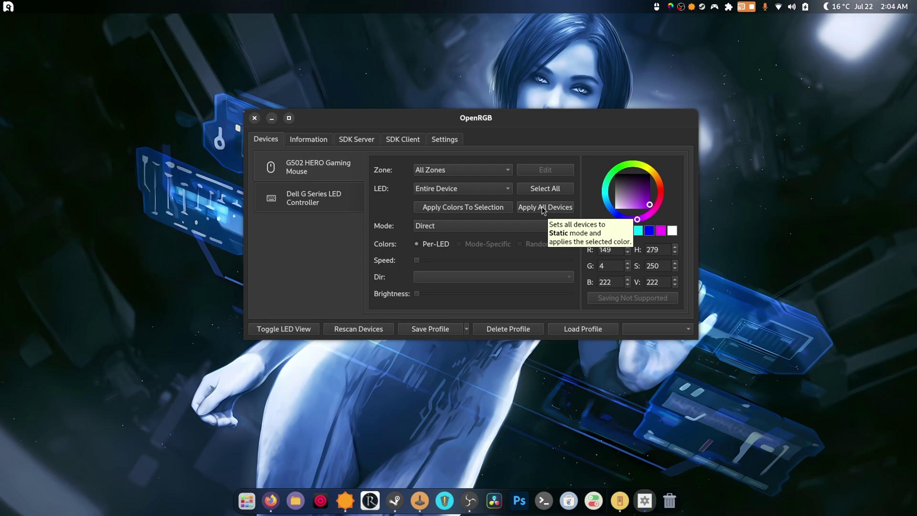
pyautogui.click(255, 118)
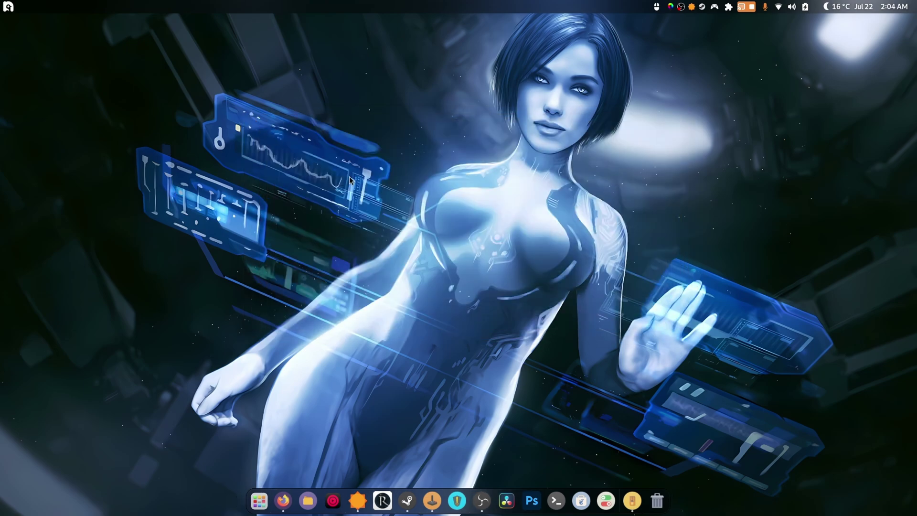
# Step: Switch back to Piper, view the Logitech USB Receiver's resolution settings and return to the device list
pyautogui.click(632, 501)
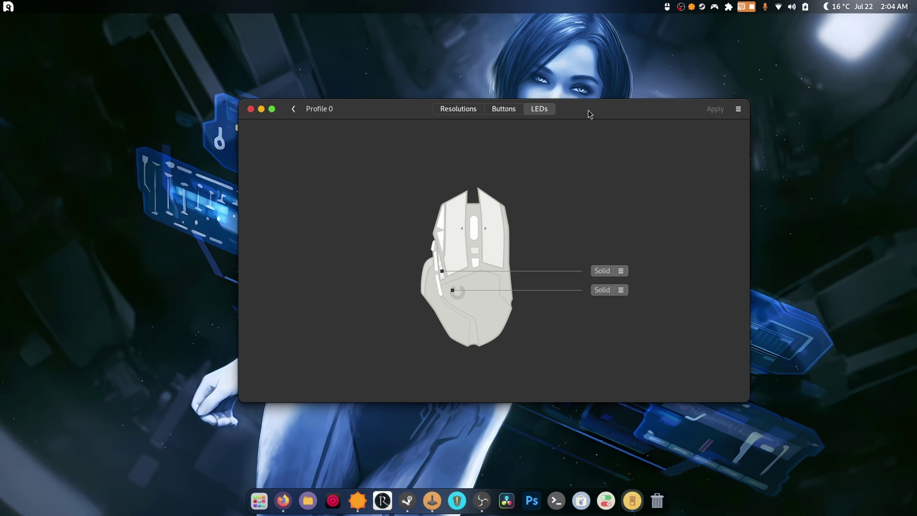
pyautogui.moveTo(590, 115); pyautogui.dragTo(572, 109)
pyautogui.click(286, 108)
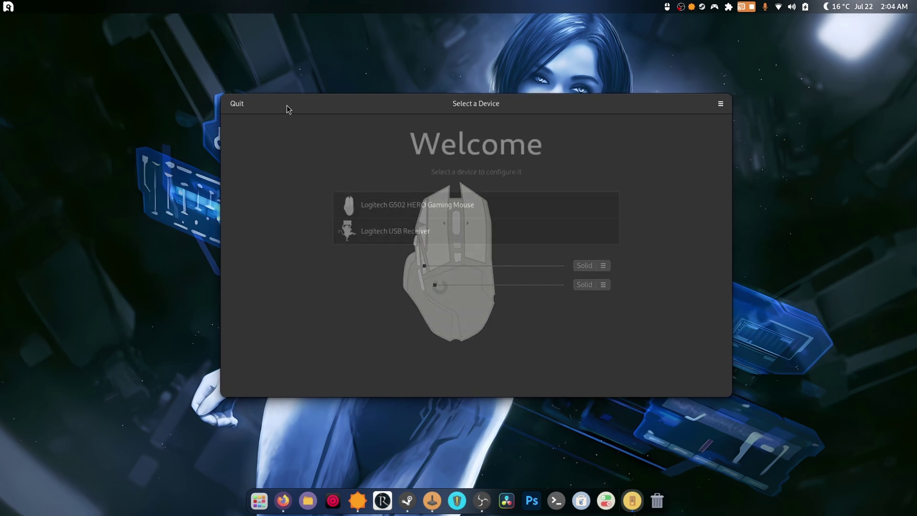
pyautogui.click(410, 231)
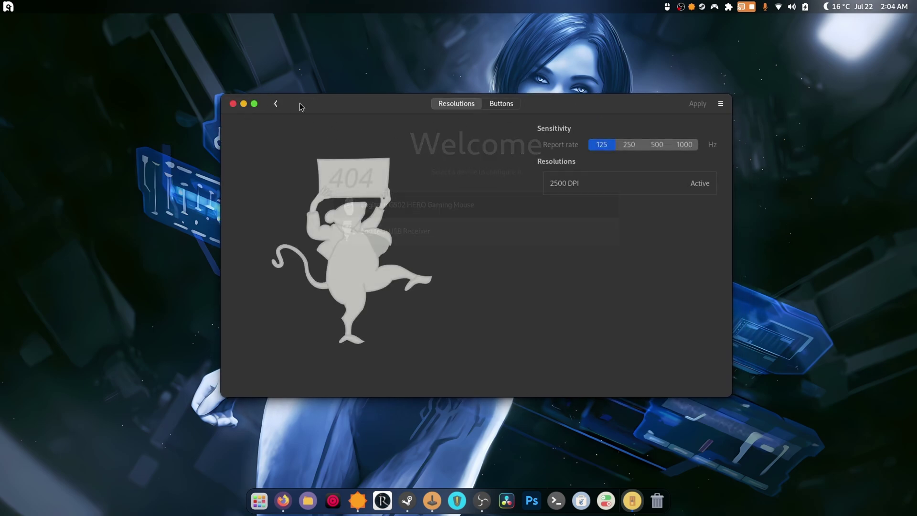
pyautogui.click(275, 103)
# Step: Open the Logitech G502 HERO Gaming Mouse and view its available profiles and button assignments
pyautogui.click(415, 204)
pyautogui.click(293, 104)
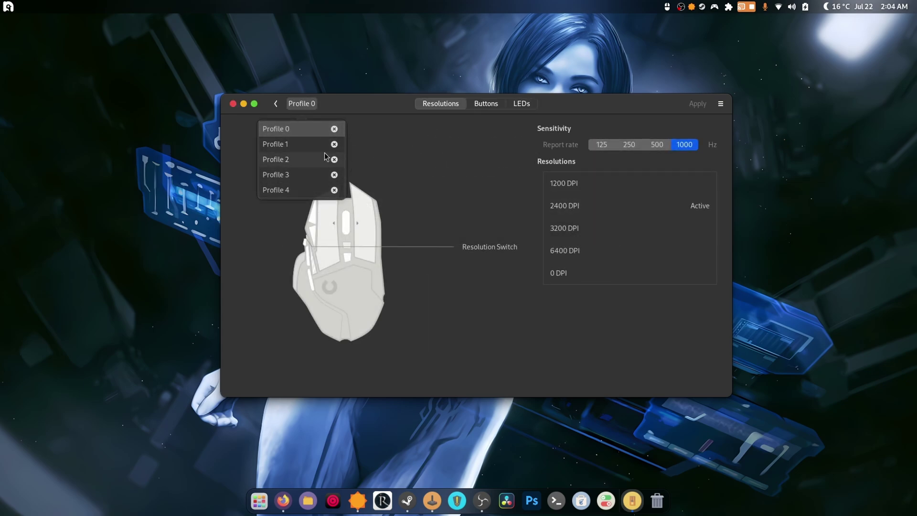
pyautogui.click(446, 197)
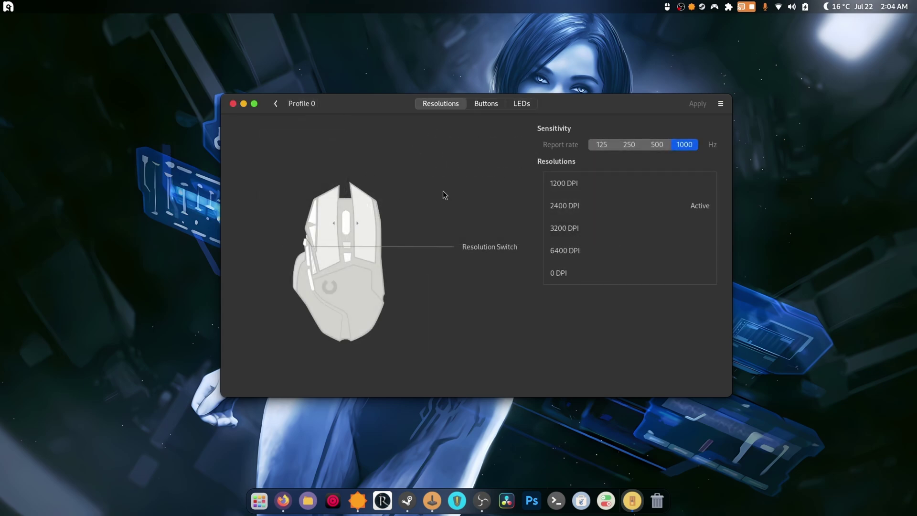
pyautogui.click(488, 104)
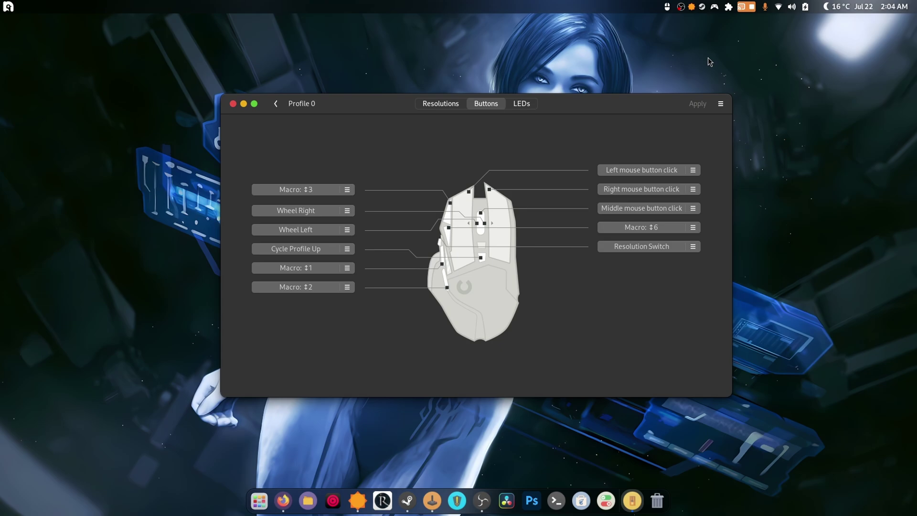
pyautogui.click(682, 11)
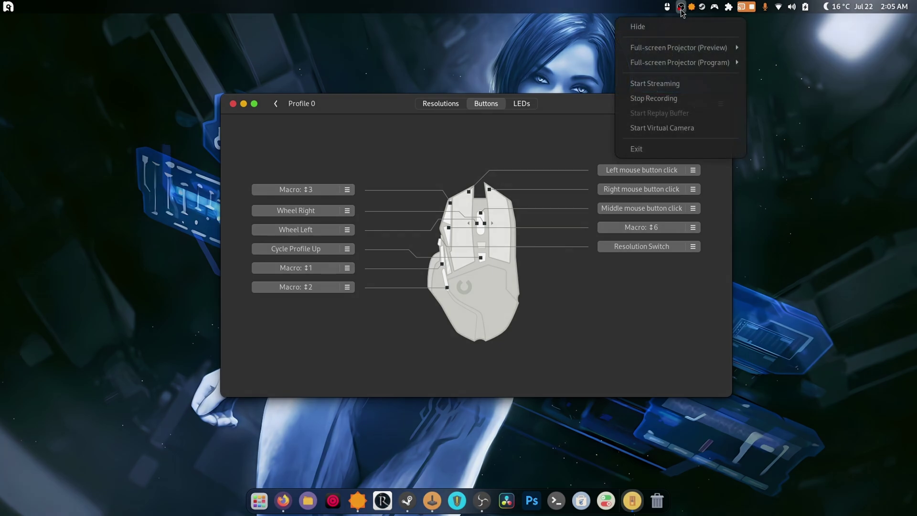